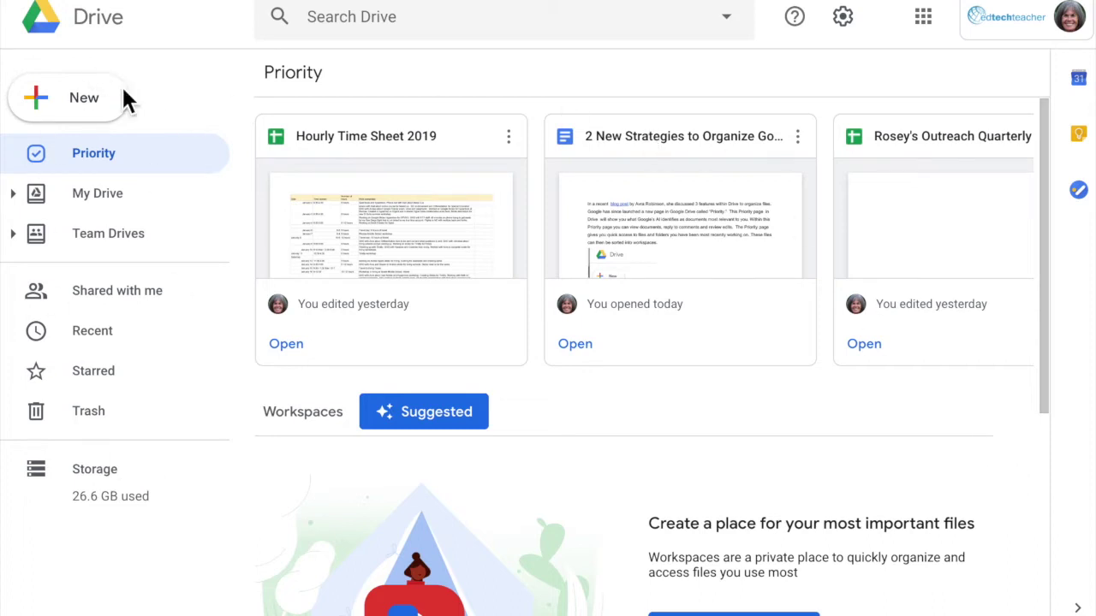
View the suggested workspace on the Priority page and close it without saving.
{"action": "left_click", "coordinate": [94, 160]}
{"action": "left_click", "coordinate": [434, 428]}
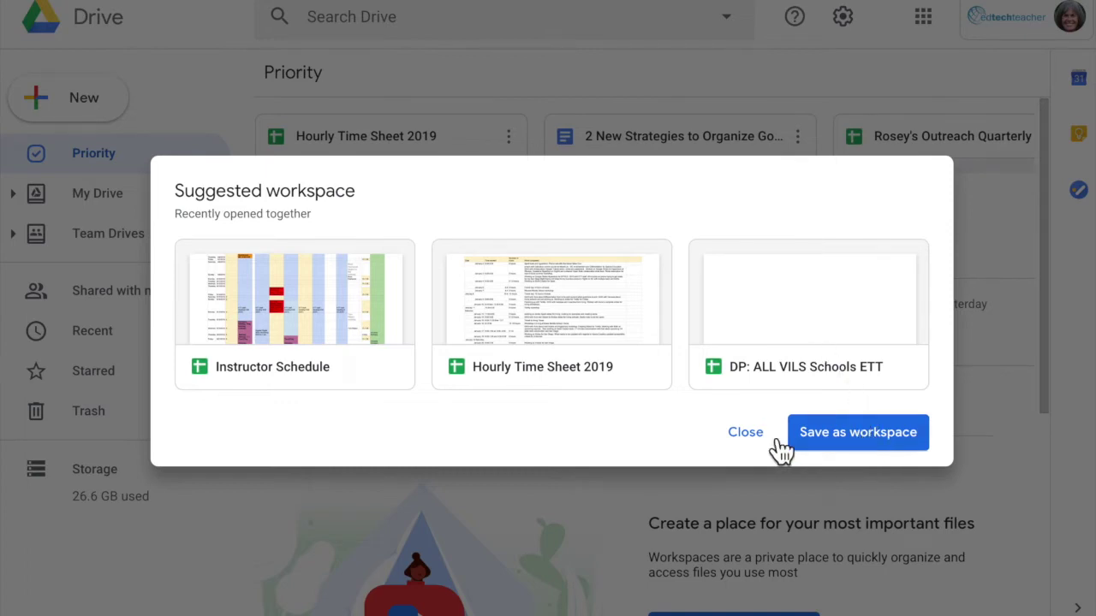
{"action": "left_click", "coordinate": [746, 435]}
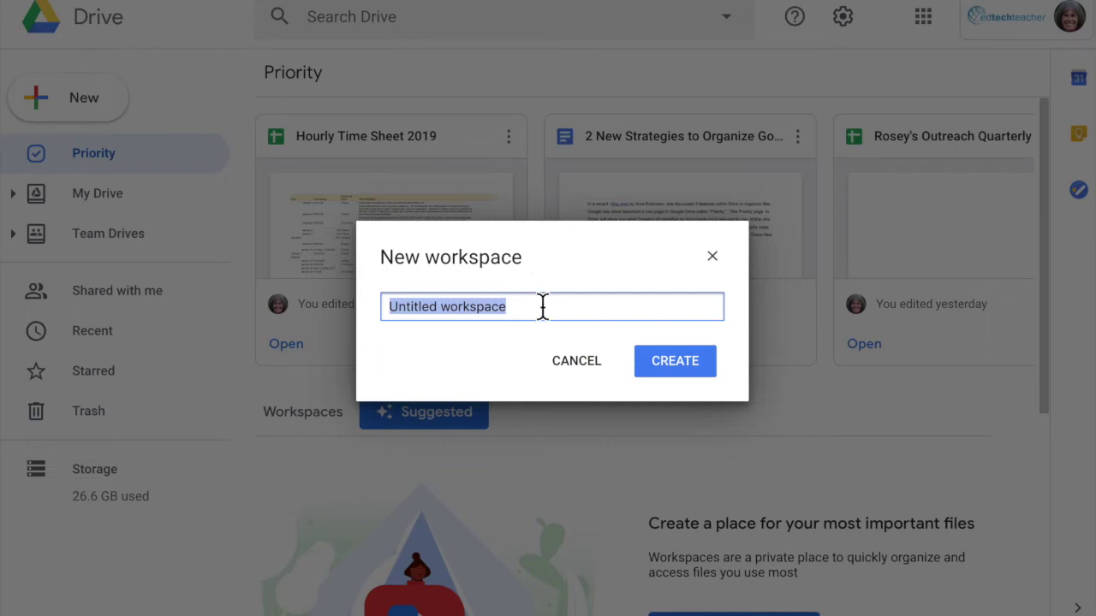
Create a new workspace named "Priority research".
{"action": "type", "text": "Priority "}
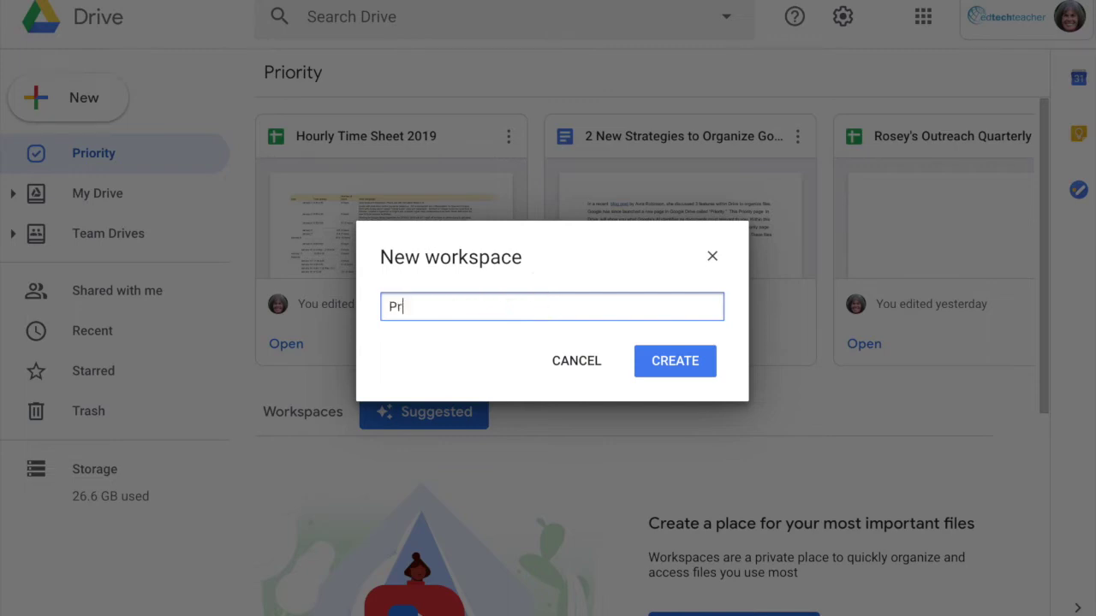
{"action": "type", "text": "research"}
{"action": "left_click", "coordinate": [675, 370]}
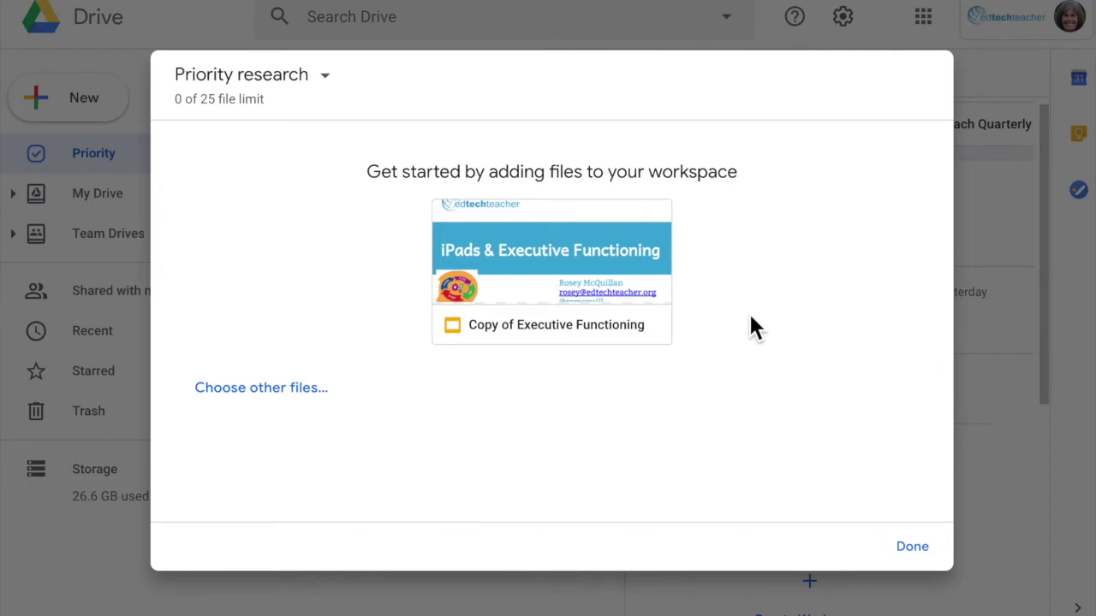
Add the recent files Priority Drive, Workshop Digital Differentiation and Copy of 4 Chromebook Lesson Ideas to the Priority research workspace.
{"action": "left_click", "coordinate": [291, 390]}
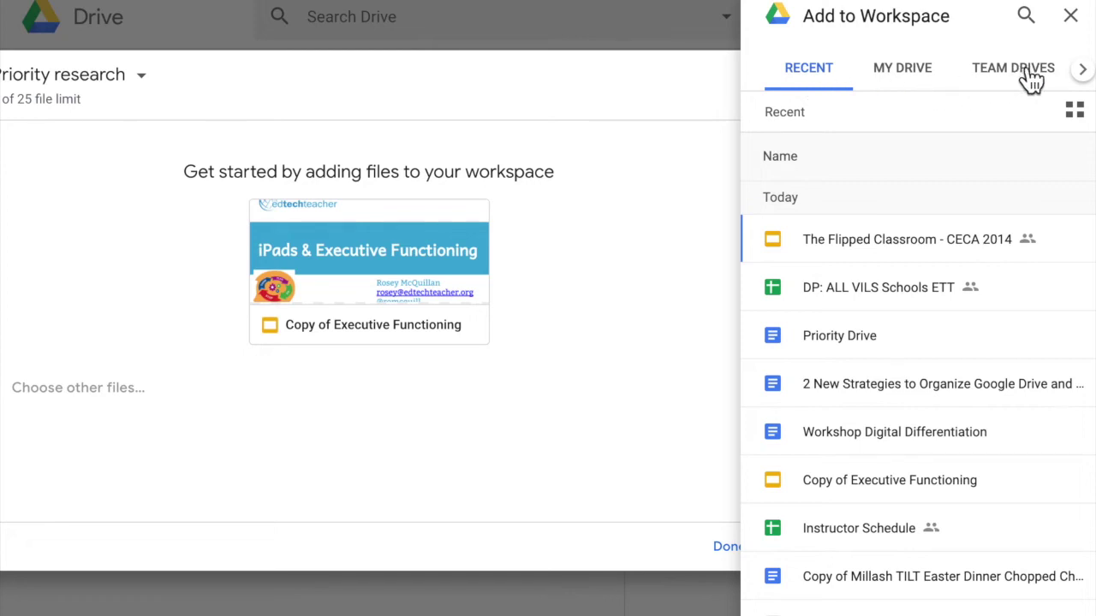
{"action": "left_click", "coordinate": [1083, 70]}
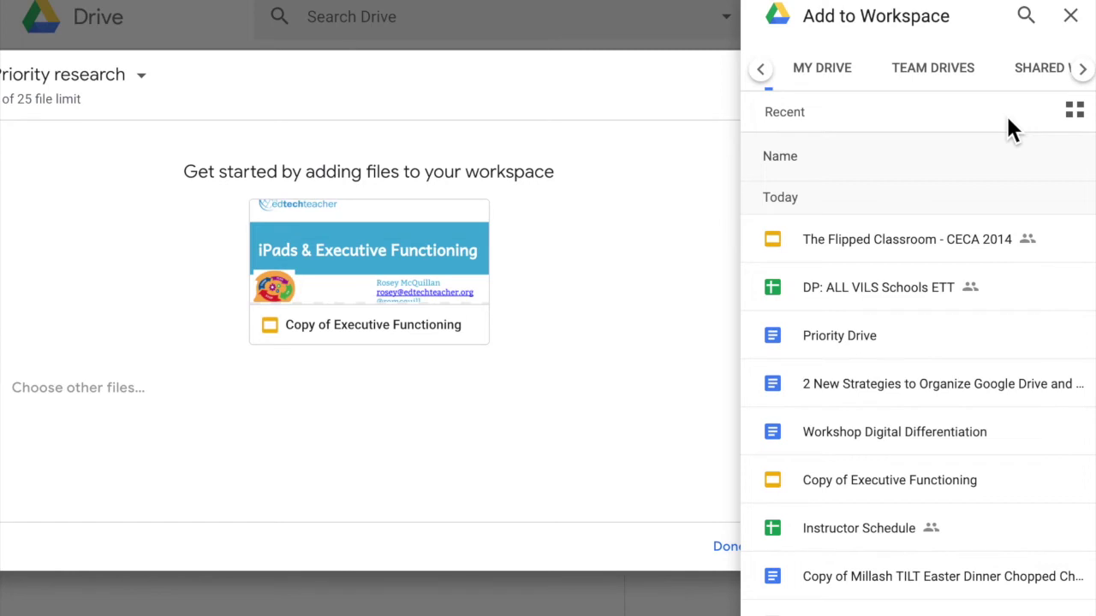
{"action": "left_click", "coordinate": [857, 339]}
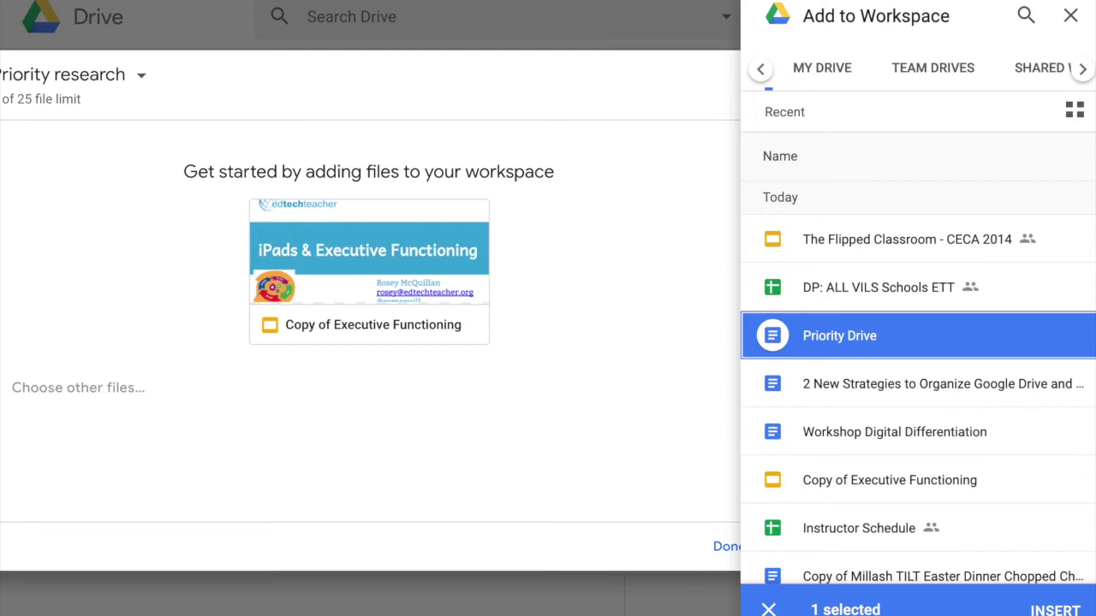
{"action": "left_click", "coordinate": [910, 432]}
{"action": "scroll", "coordinate": [910, 431], "scroll_direction": "down", "scroll_amount": 3}
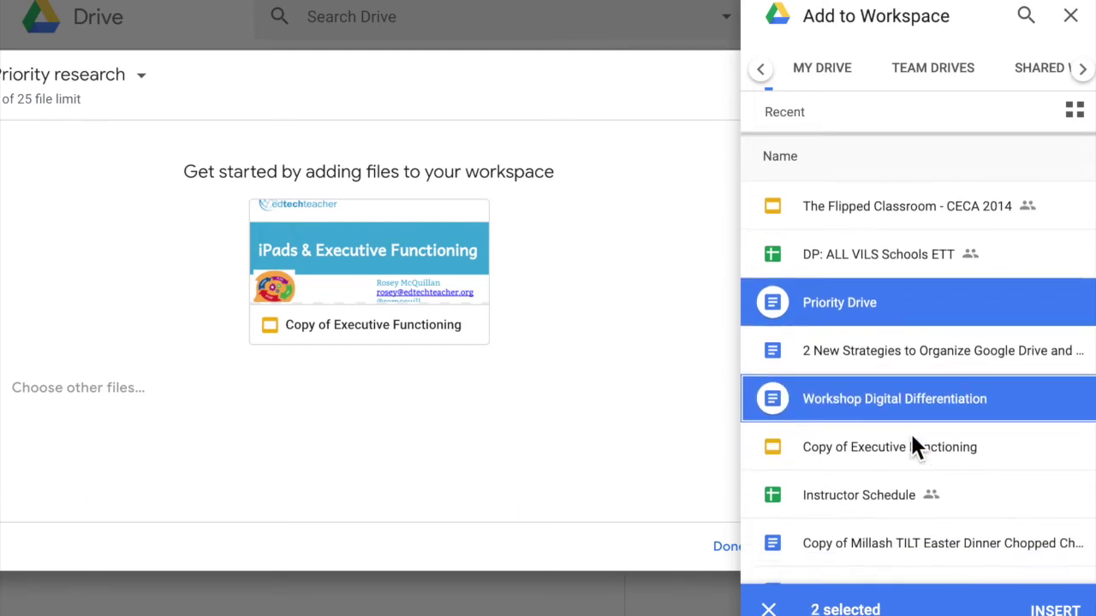
{"action": "scroll", "coordinate": [910, 432], "scroll_direction": "down", "scroll_amount": 5}
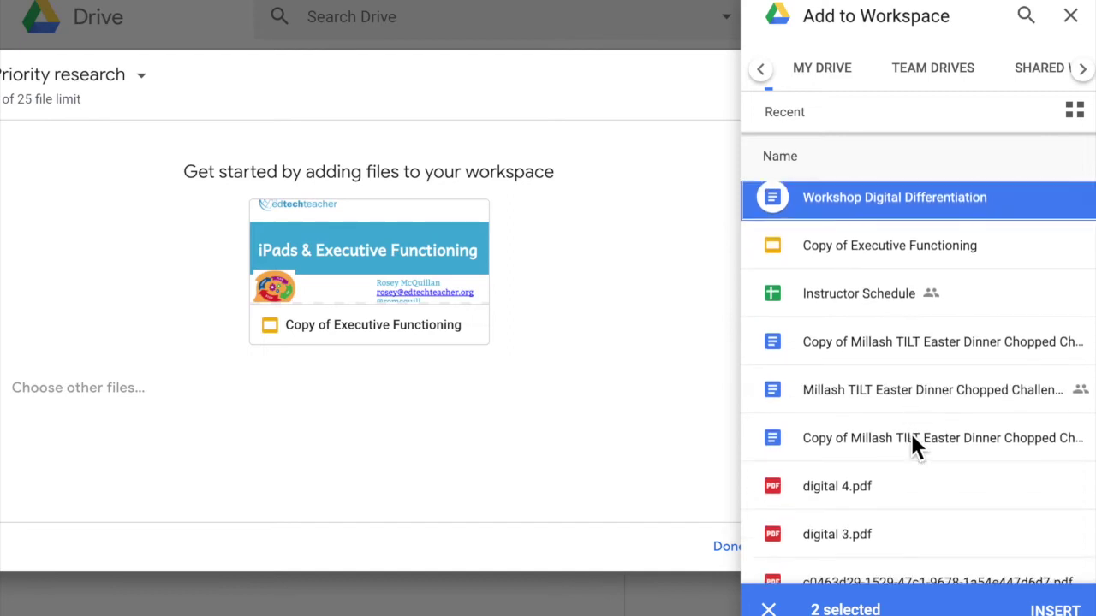
{"action": "scroll", "coordinate": [914, 445], "scroll_direction": "down", "scroll_amount": 2}
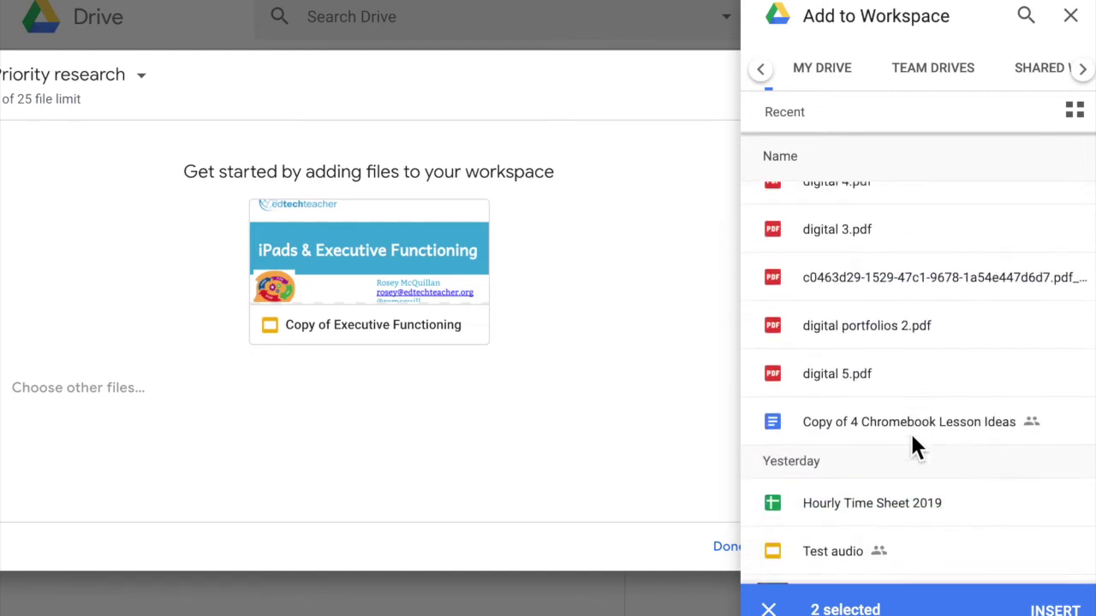
{"action": "left_click", "coordinate": [908, 436]}
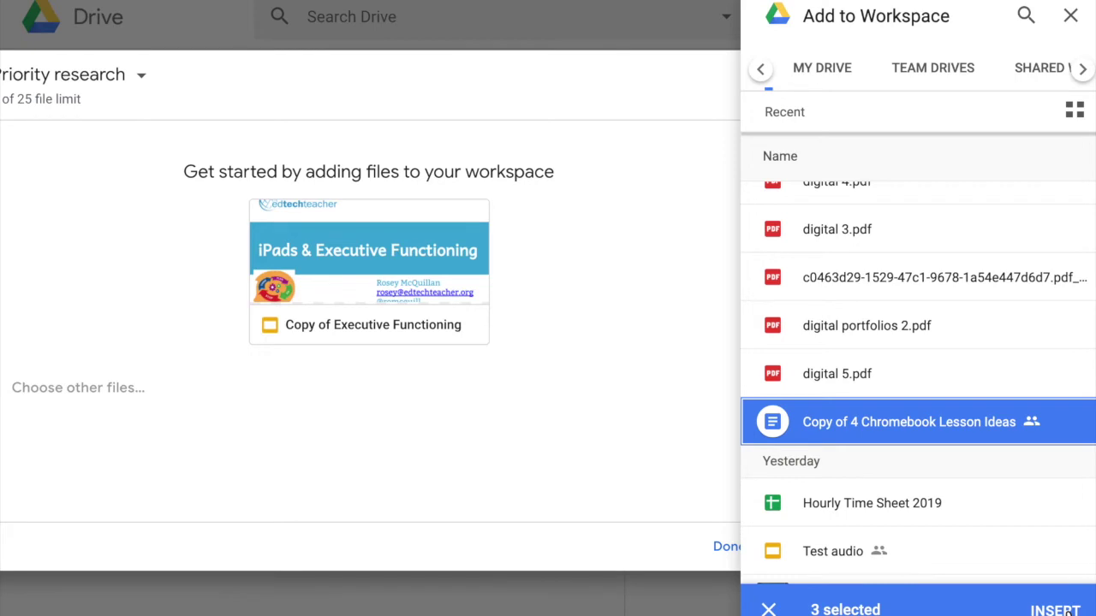
{"action": "left_click", "coordinate": [1060, 610]}
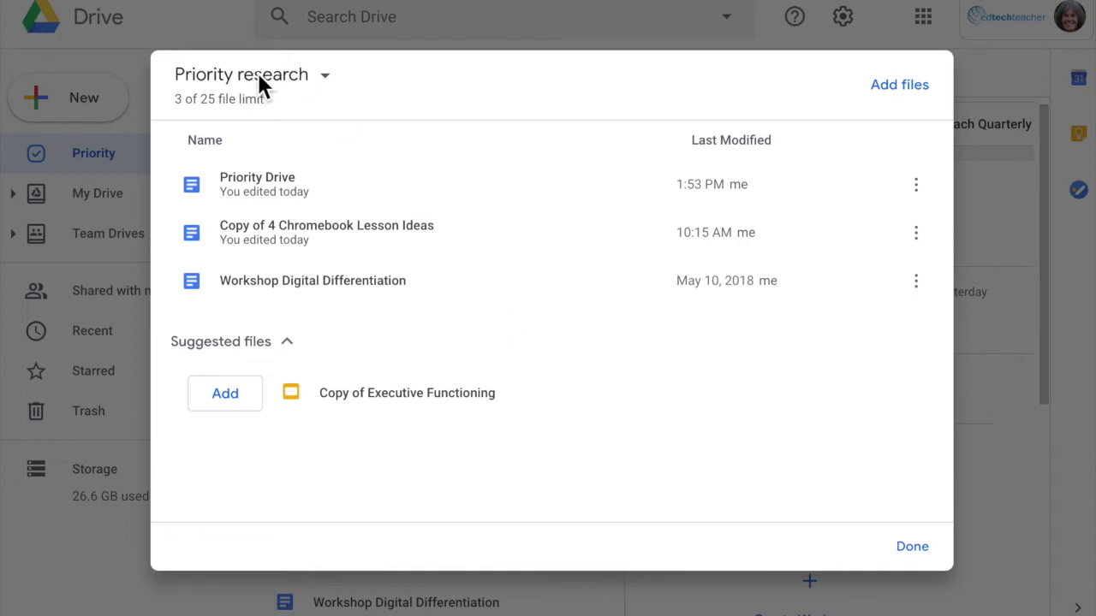
Examine the options for managing the Priority research workspace and those for its Priority Drive file, including adding it to a workspace.
{"action": "left_click", "coordinate": [325, 77]}
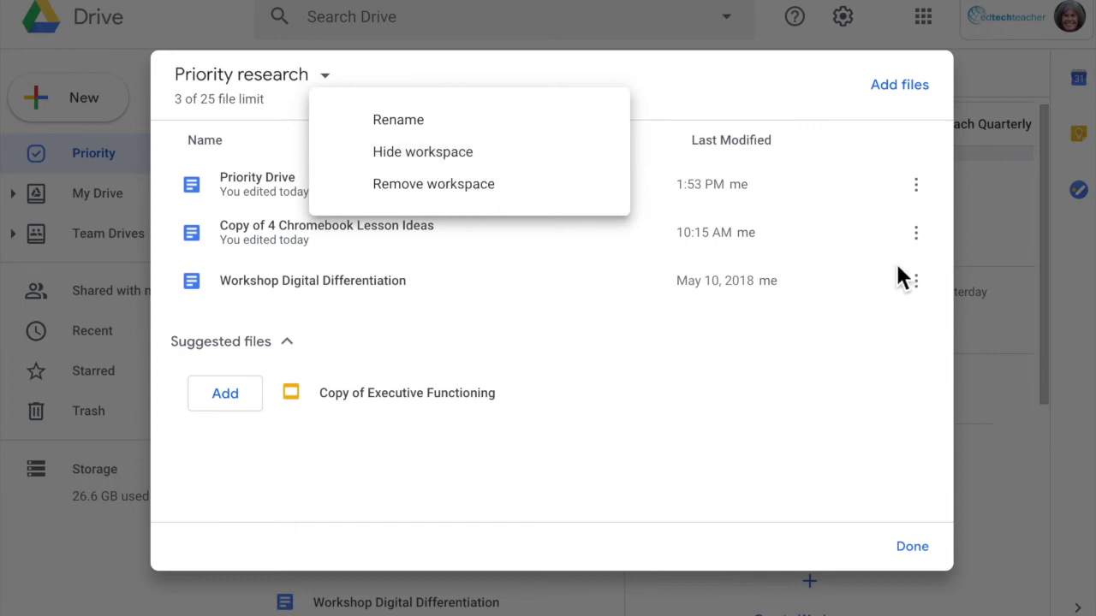
{"action": "left_click", "coordinate": [925, 190]}
{"action": "left_click", "coordinate": [916, 185]}
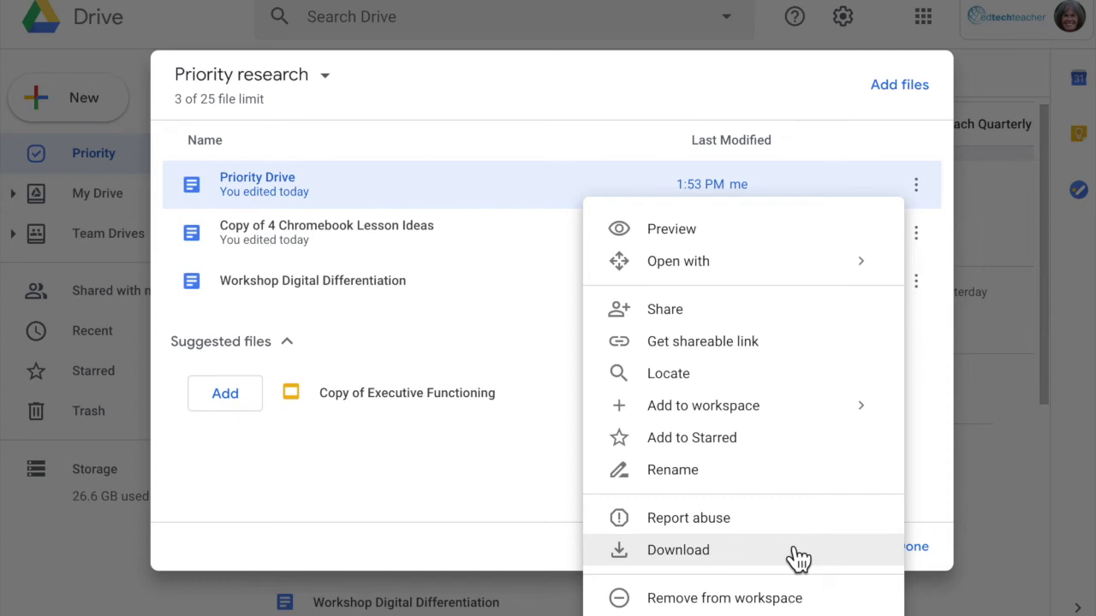
{"action": "mouse_move", "coordinate": [746, 421]}
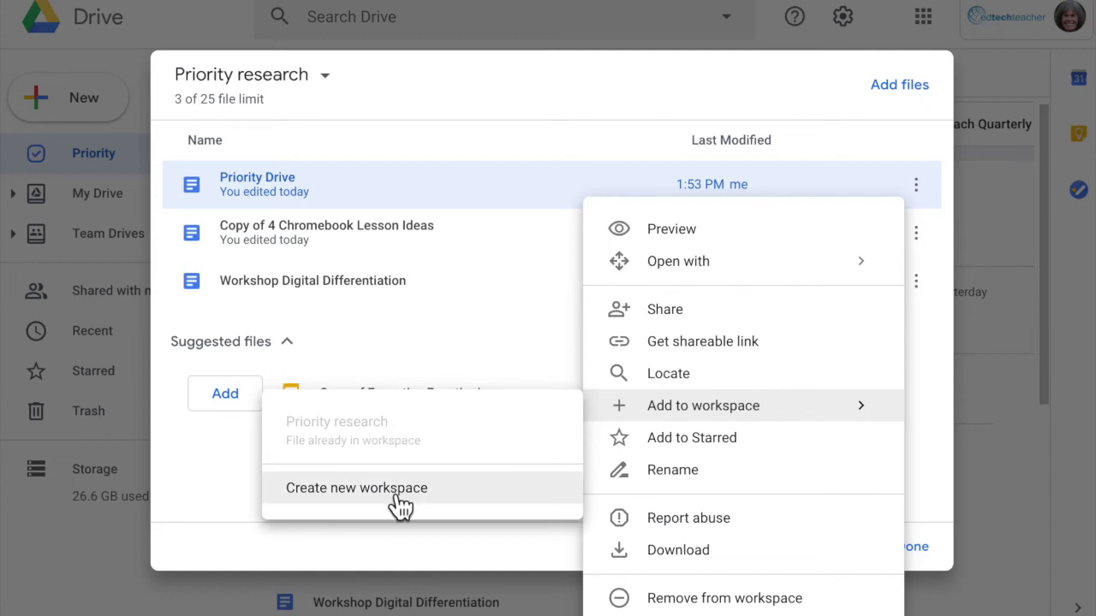
{"action": "left_click", "coordinate": [1015, 519]}
{"action": "left_click", "coordinate": [1016, 519]}
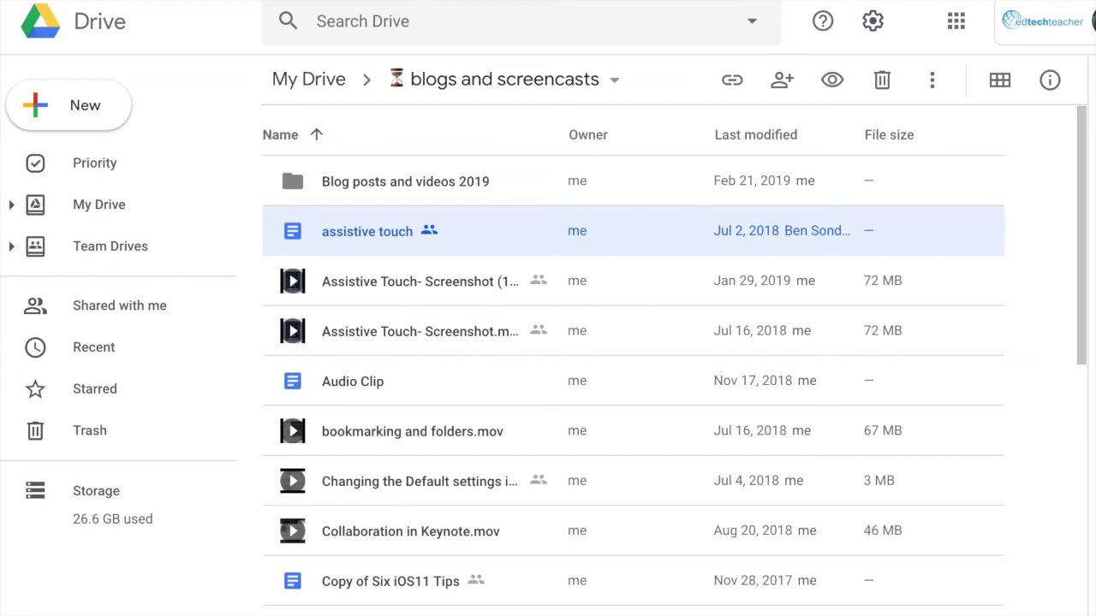
Add the assistive touch document from the blogs and screencasts folder to the Priority research workspace.
{"action": "right_click", "coordinate": [374, 236]}
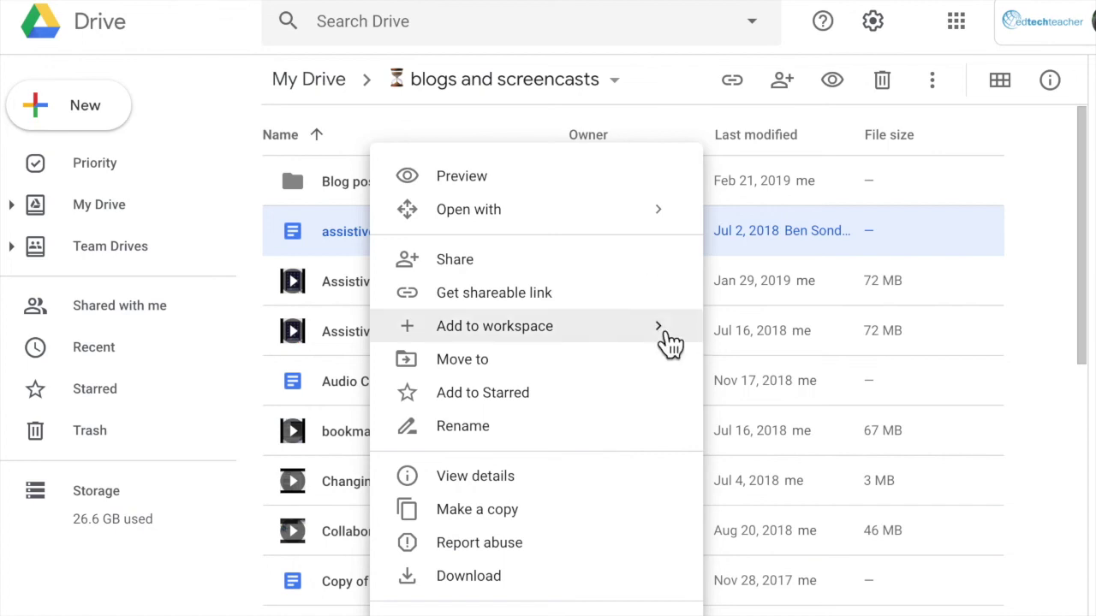
{"action": "mouse_move", "coordinate": [664, 329]}
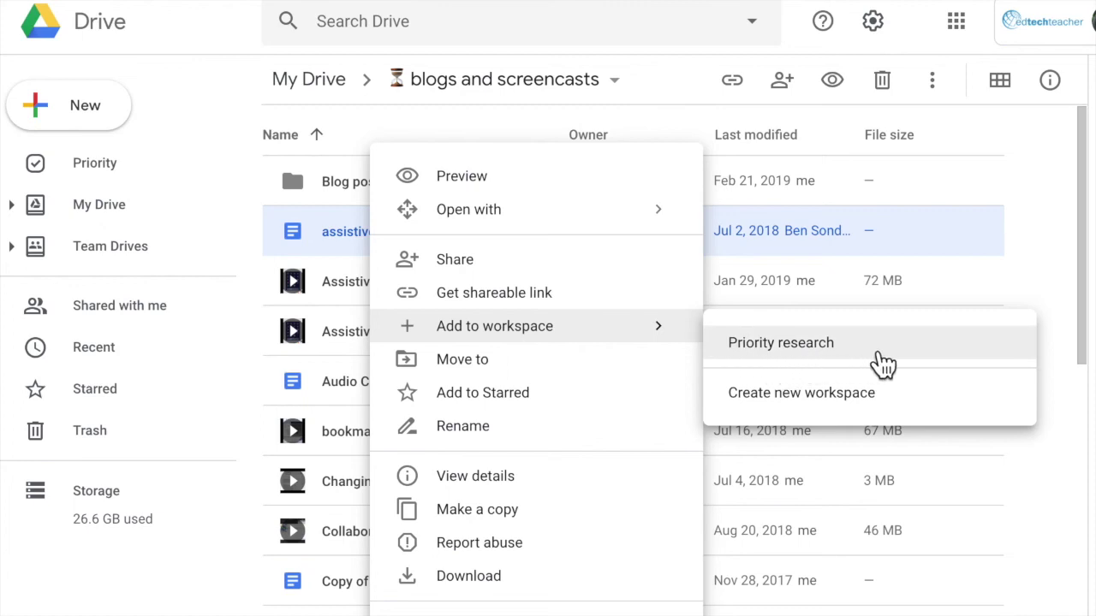
{"action": "left_click", "coordinate": [813, 358]}
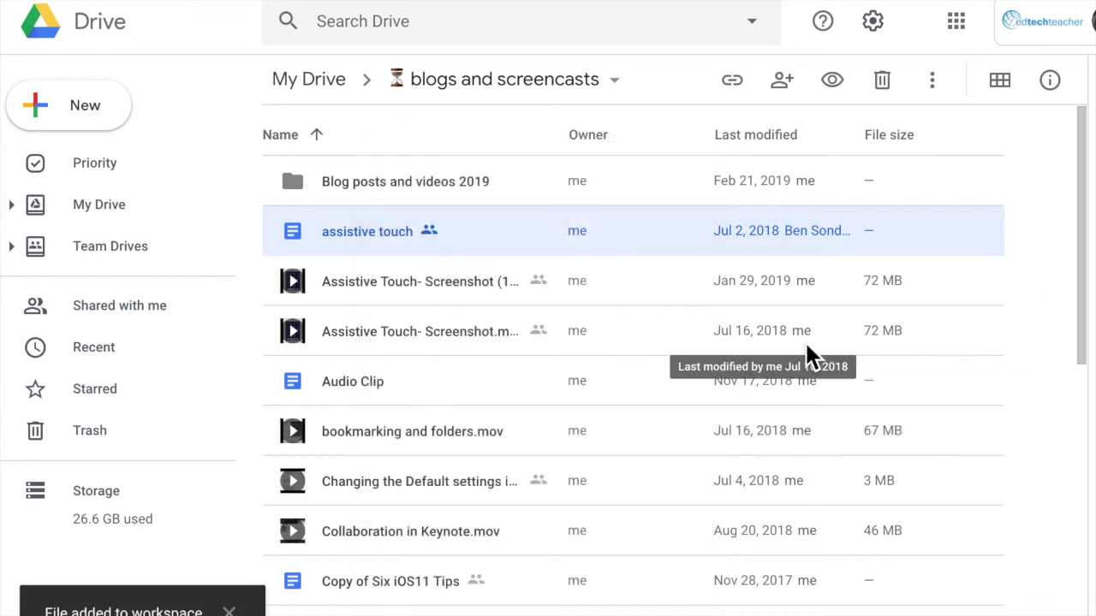
Return to the Priority page and check the files listed in the Priority research workspace.
{"action": "left_click", "coordinate": [100, 171]}
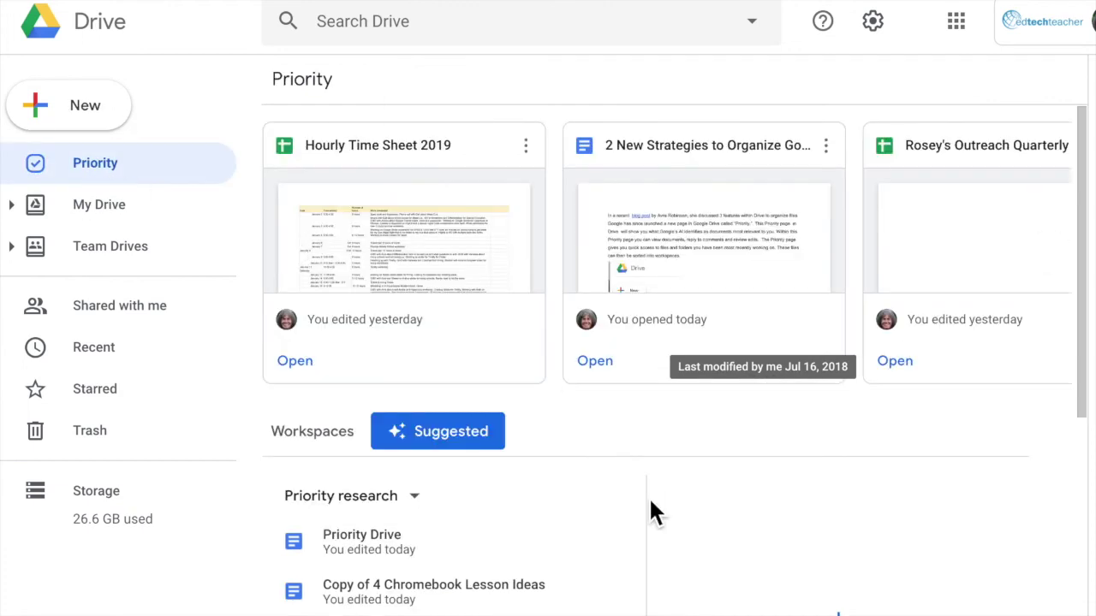
{"action": "scroll", "coordinate": [651, 510], "scroll_direction": "down", "scroll_amount": 2}
{"action": "scroll", "coordinate": [651, 511], "scroll_direction": "down", "scroll_amount": 1}
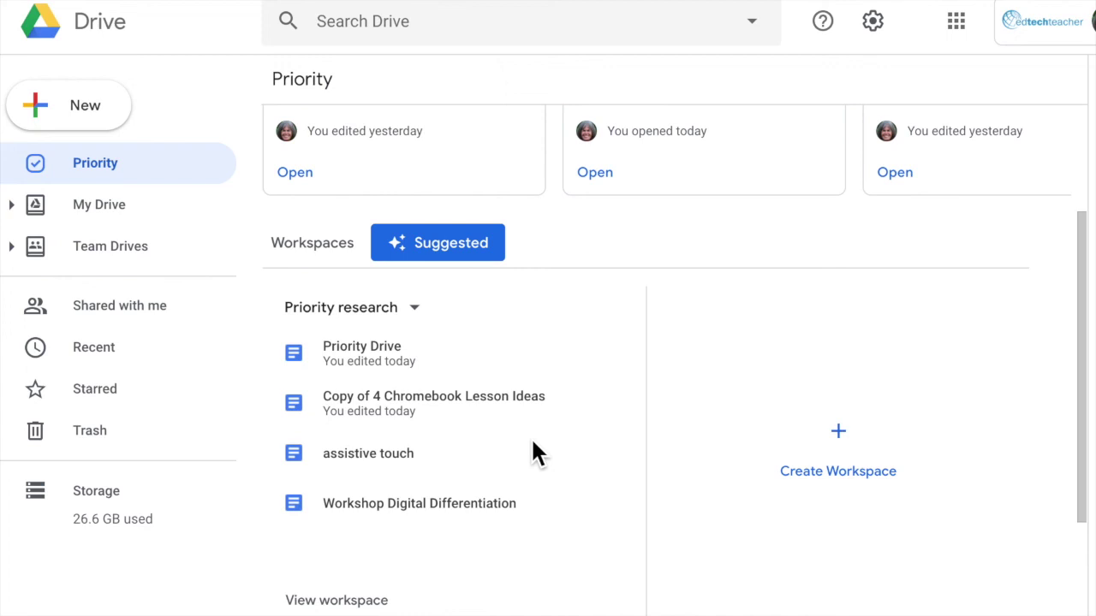
Expand the My Drive folder tree to view its folders and collapse it again.
{"action": "left_click", "coordinate": [11, 207]}
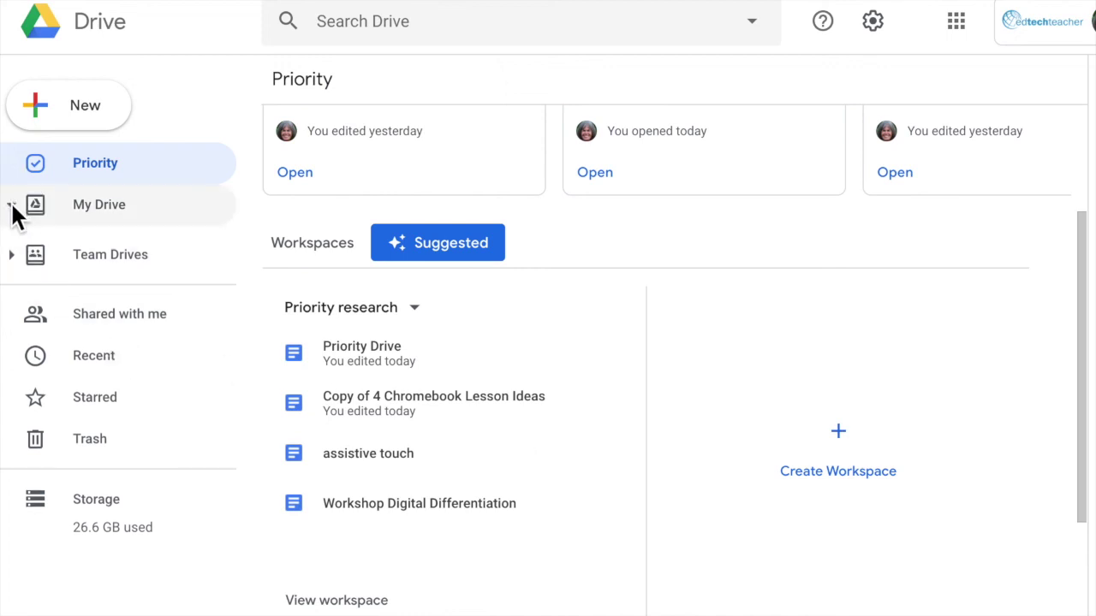
{"action": "left_click", "coordinate": [11, 207]}
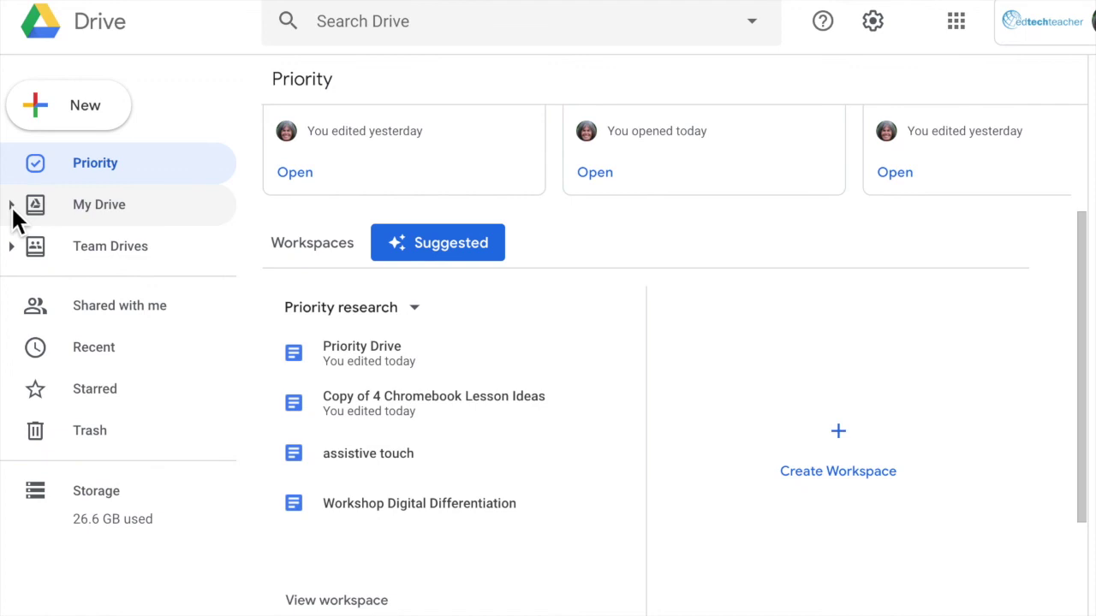
{"action": "left_click", "coordinate": [11, 207]}
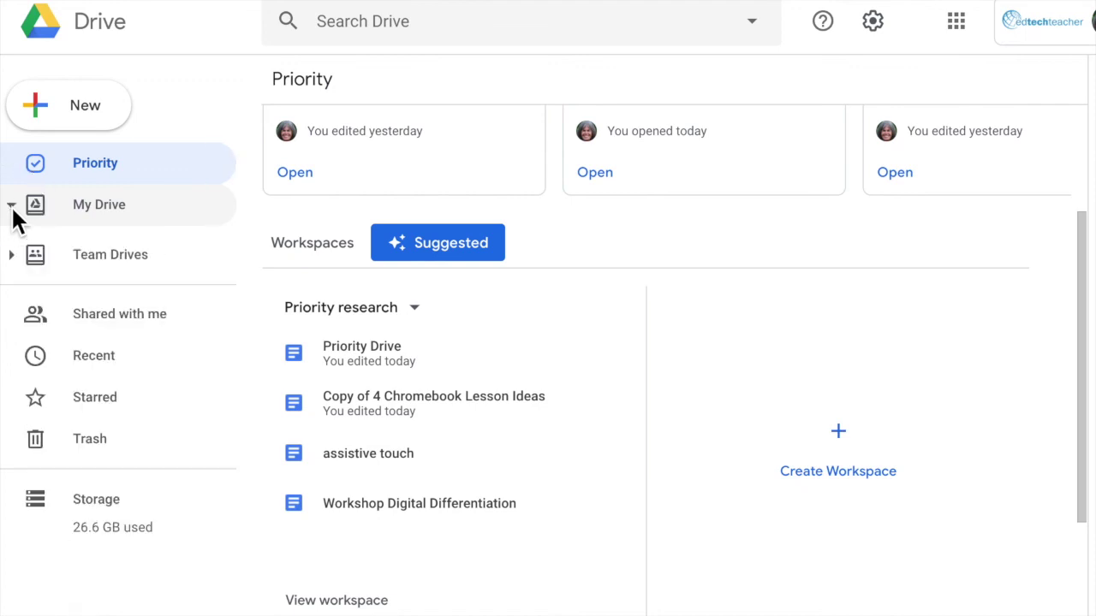
{"action": "left_click", "coordinate": [11, 207]}
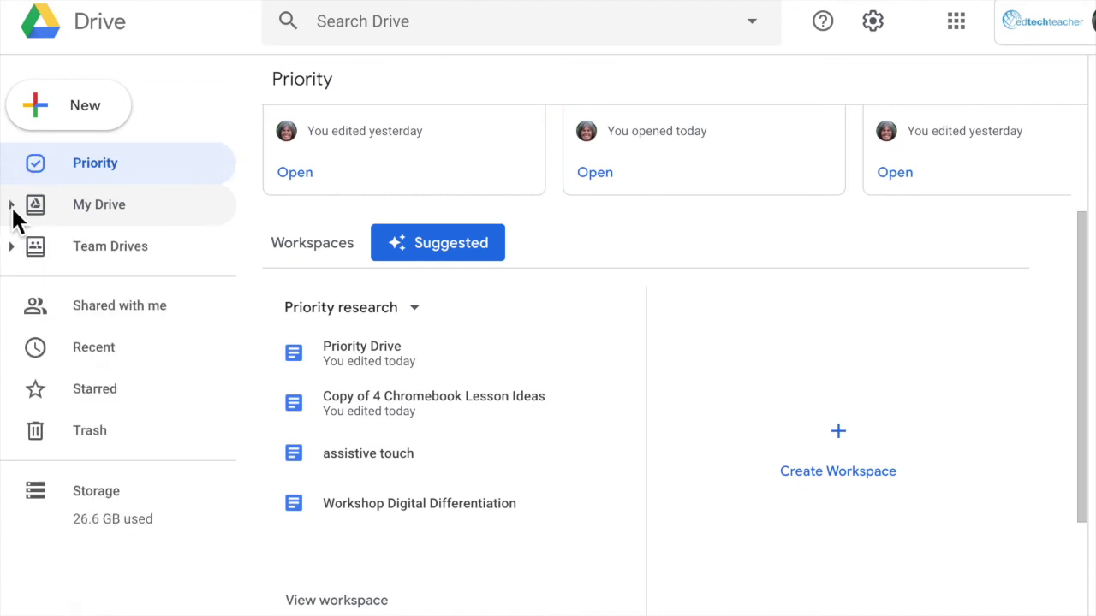
{"action": "left_click", "coordinate": [12, 208]}
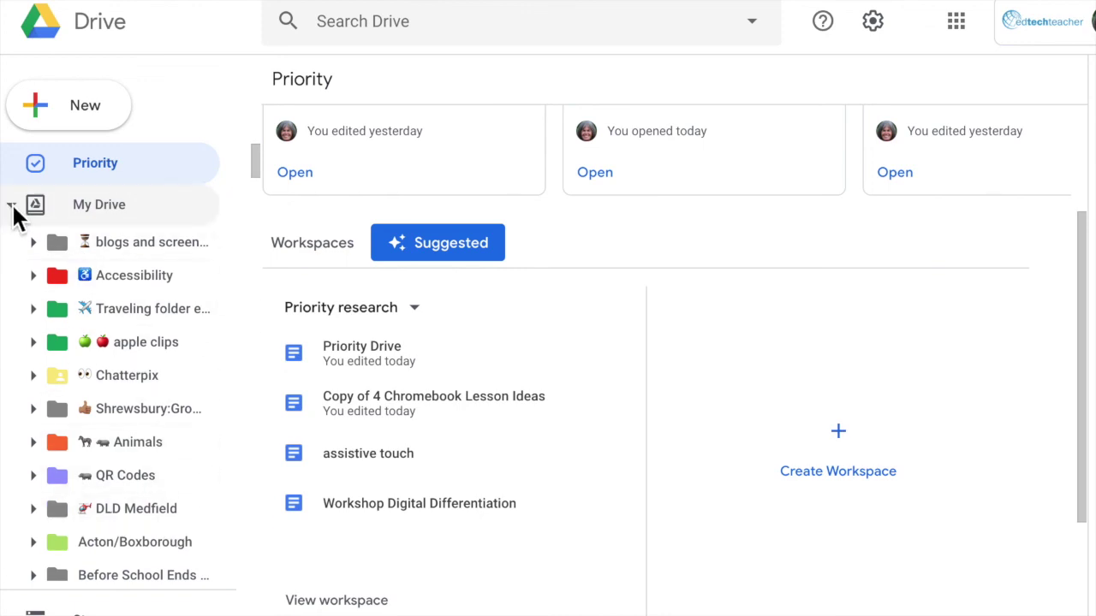
{"action": "left_click", "coordinate": [12, 207]}
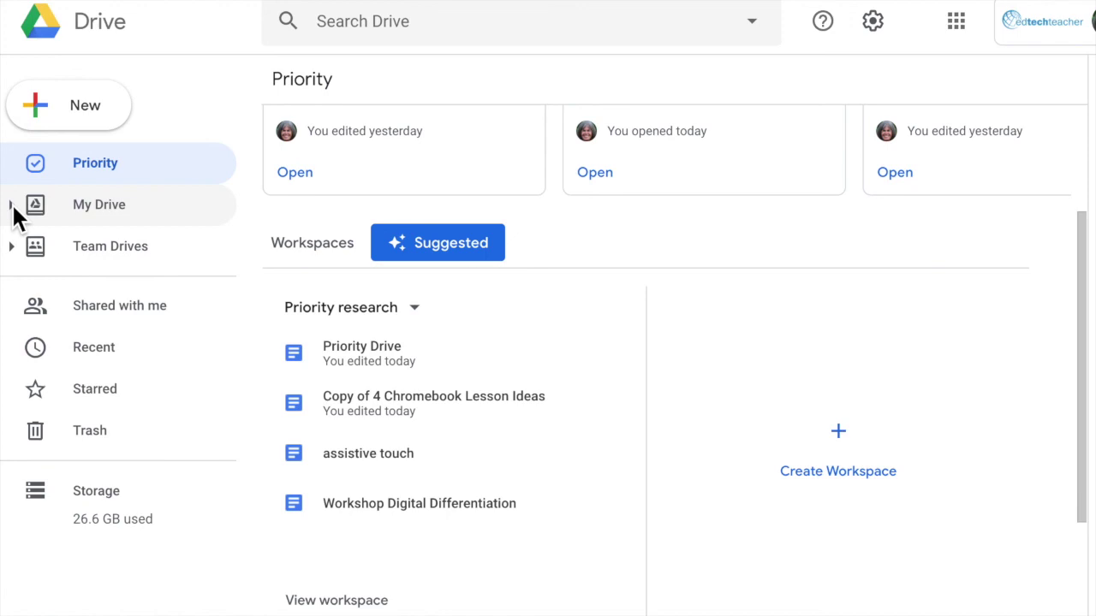